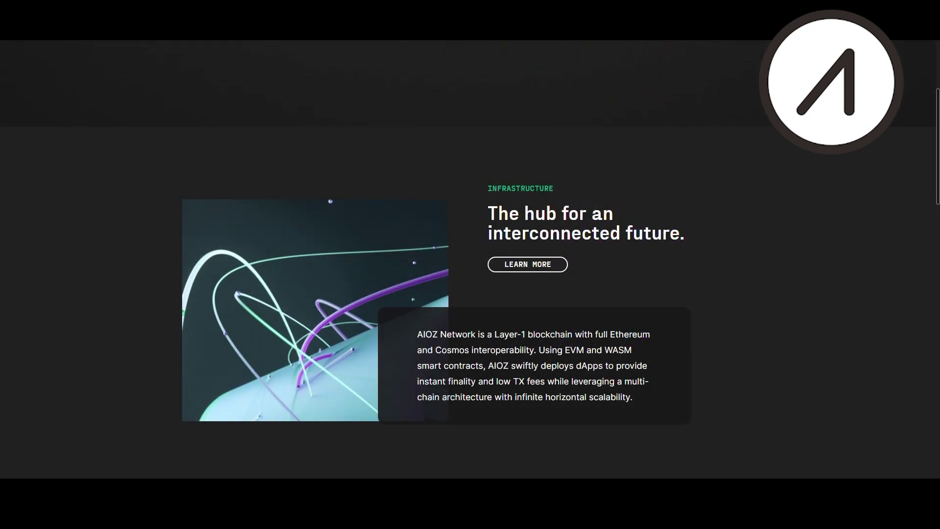
From aioz.network, go through the Network menu to the AIOZ Tube testnet video home page
mouse_move(579, 34)
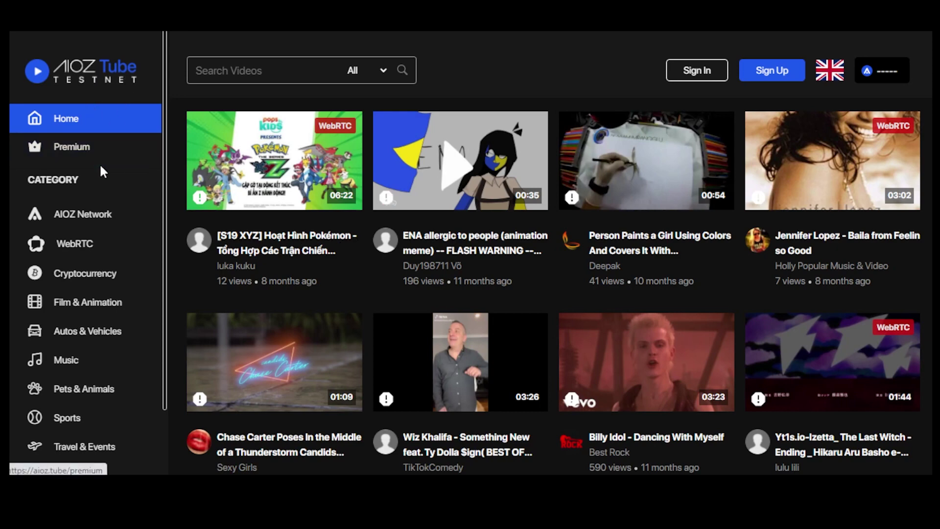
Filter AIOZ Tube videos by AIOZ Network, then Film & Animation, and scroll through the results
scroll(104, 221, "down", 2)
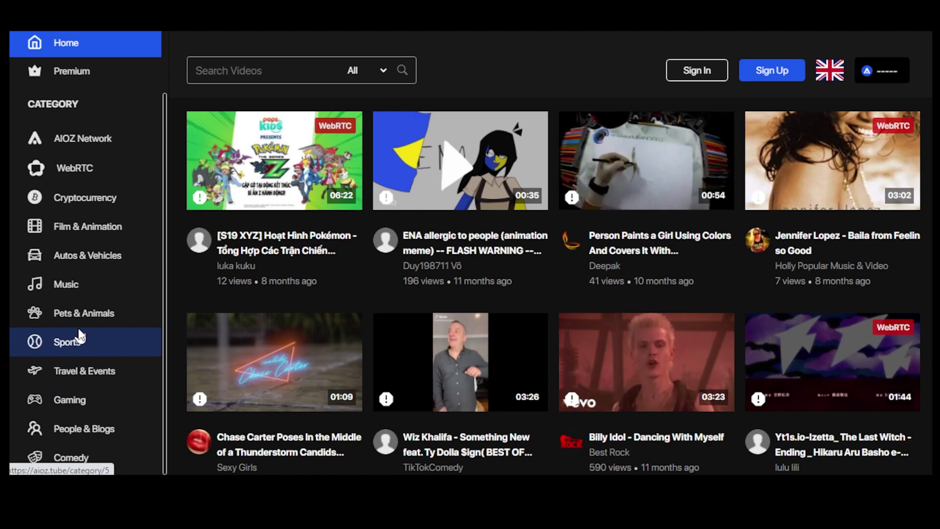
left_click(107, 140)
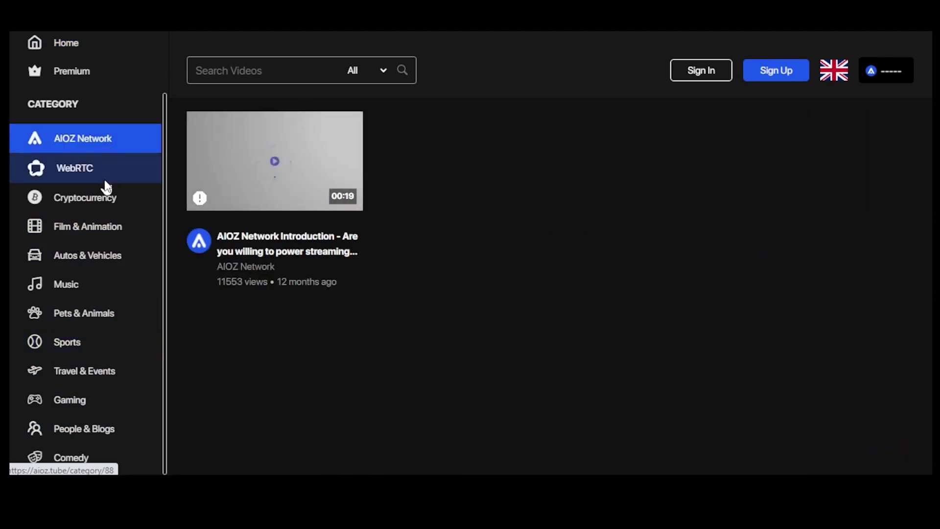
left_click(89, 223)
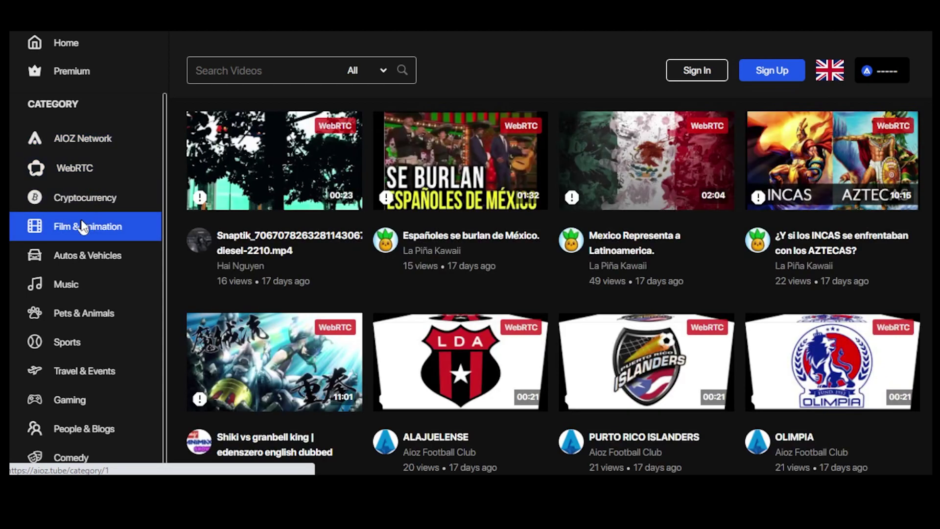
scroll(83, 220, "up", 2)
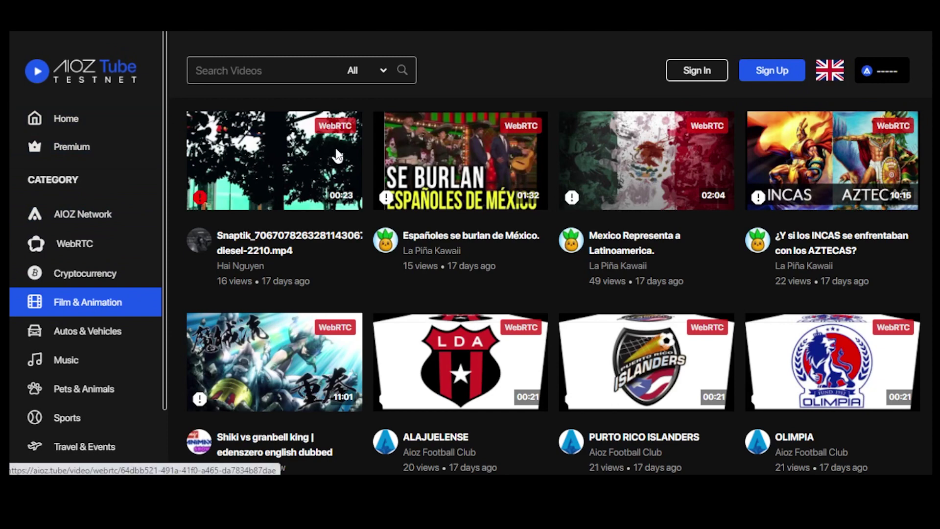
scroll(323, 218, "down", 4)
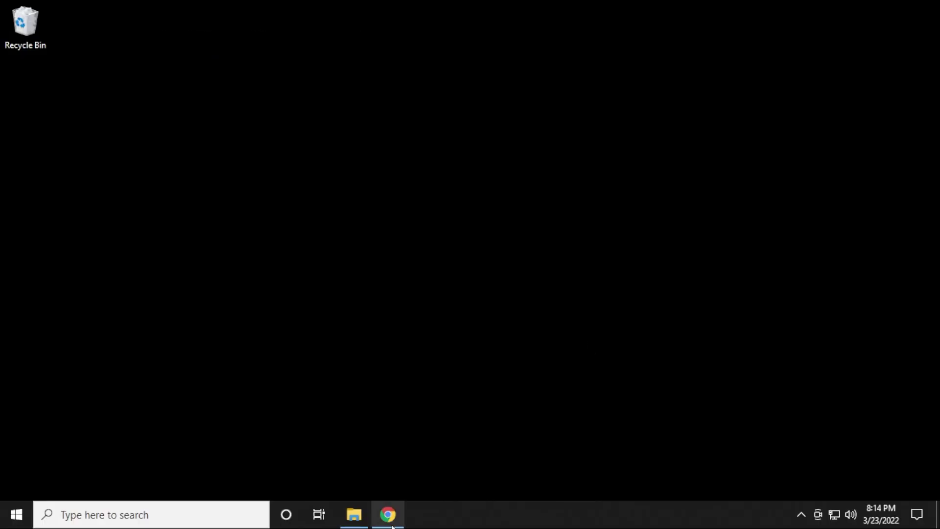
Restore Chrome and download the Windows AIOZ Node Setup 1.0.6.exe installer from the Node App page
left_click(392, 525)
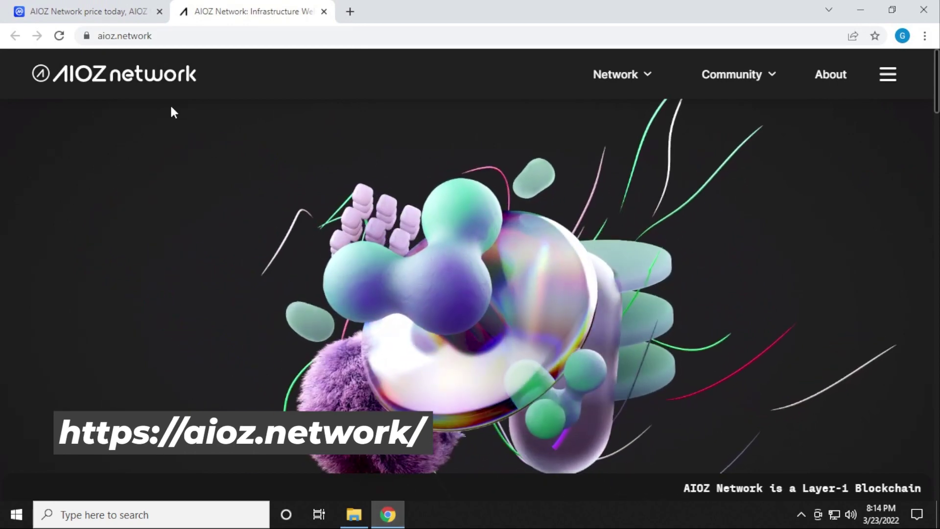
left_click(890, 84)
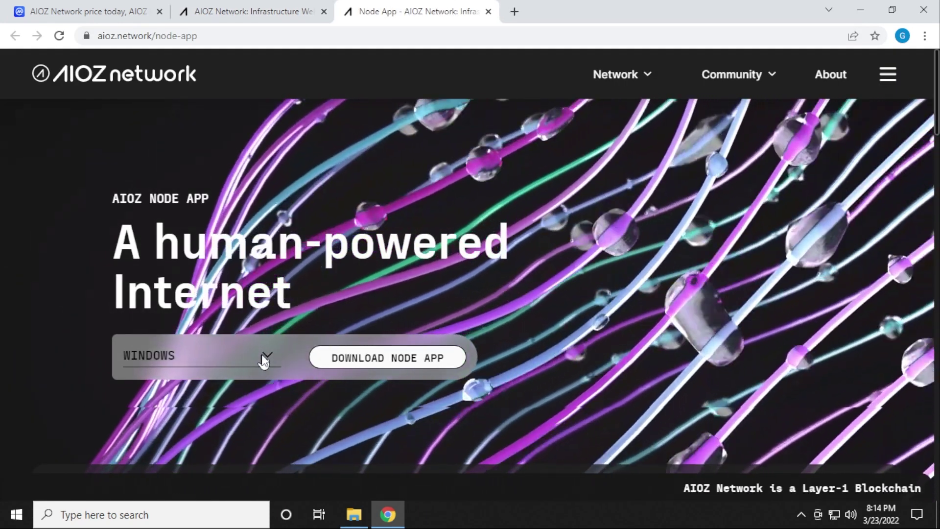
left_click(264, 359)
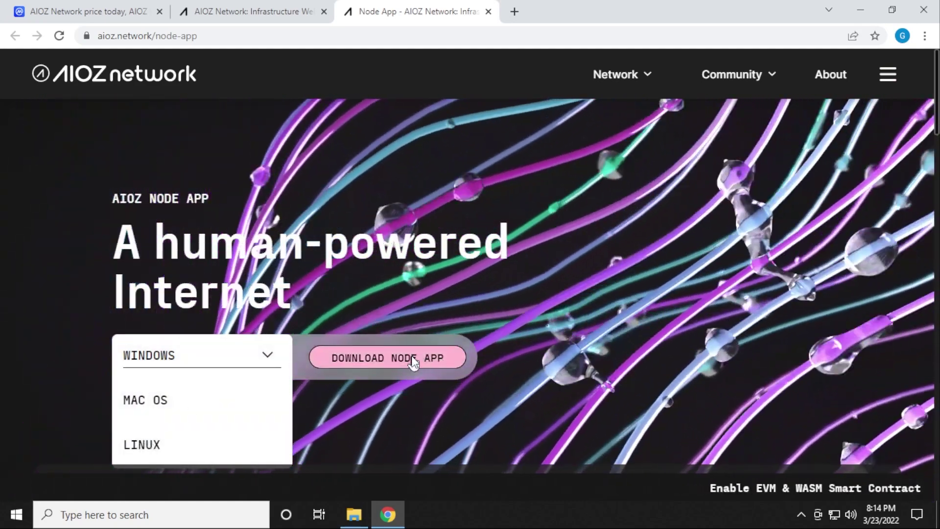
left_click(416, 361)
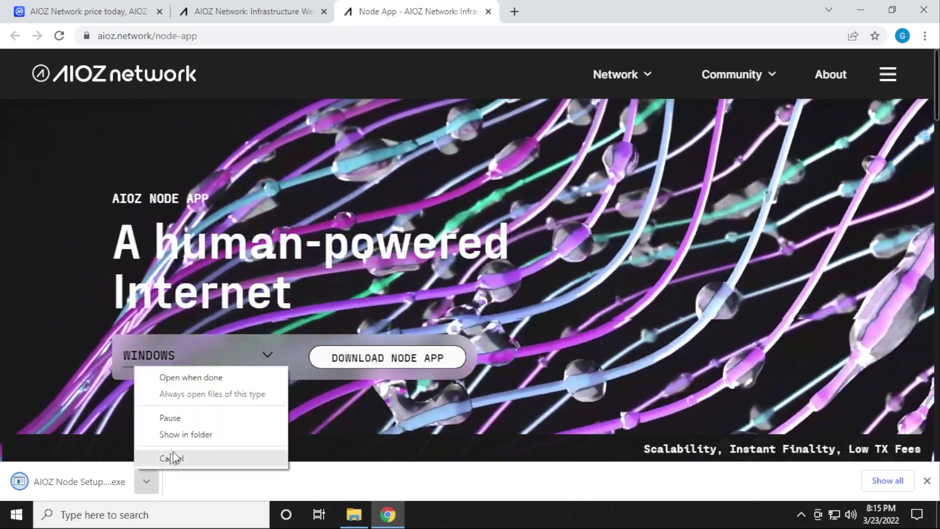
Run AIOZ Node Setup 1.0.6.exe from the Downloads folder and let it install
left_click(190, 434)
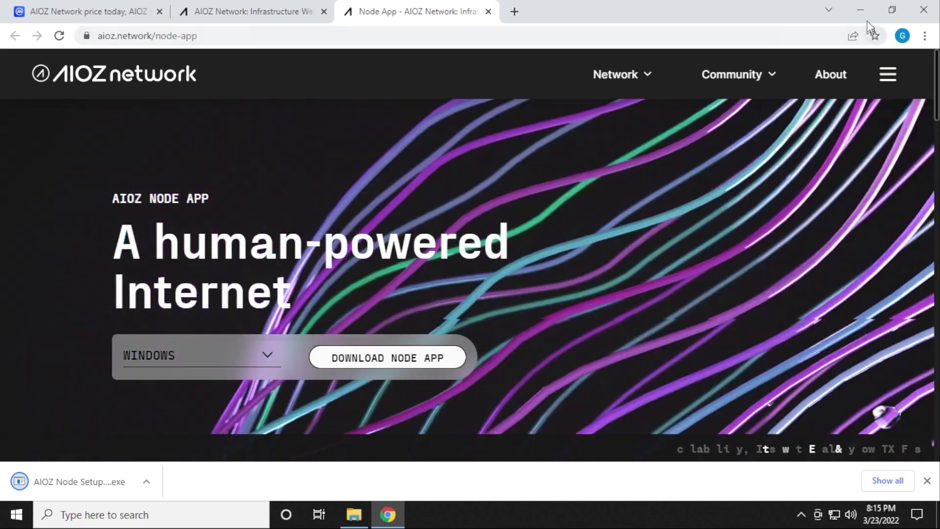
left_click(867, 19)
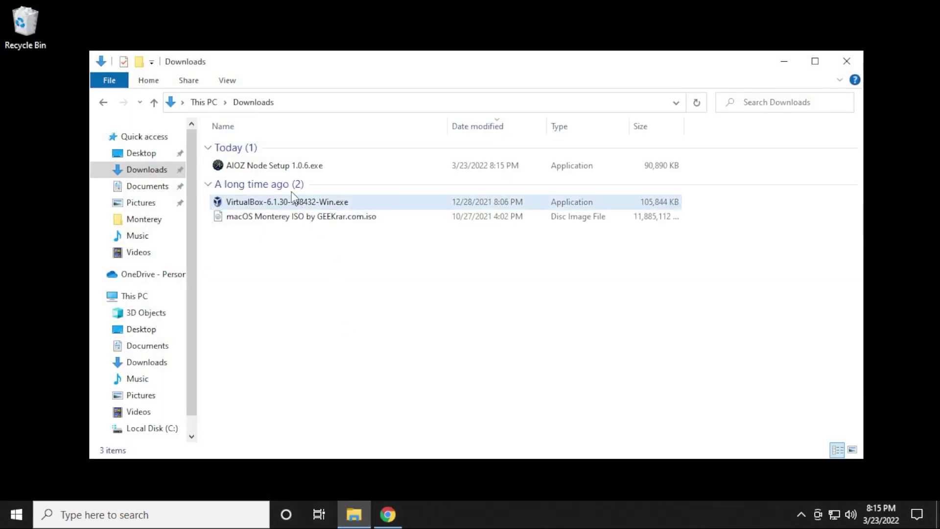
double_click(302, 166)
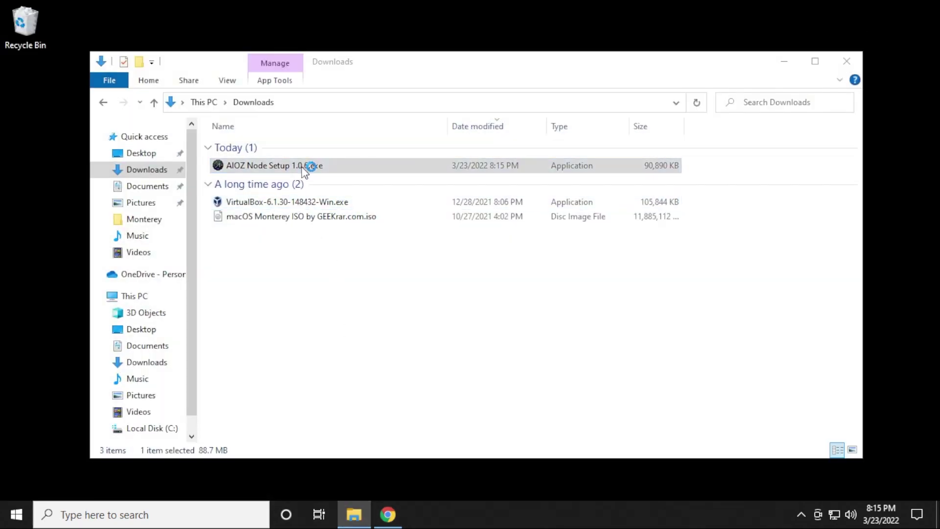
left_click(784, 61)
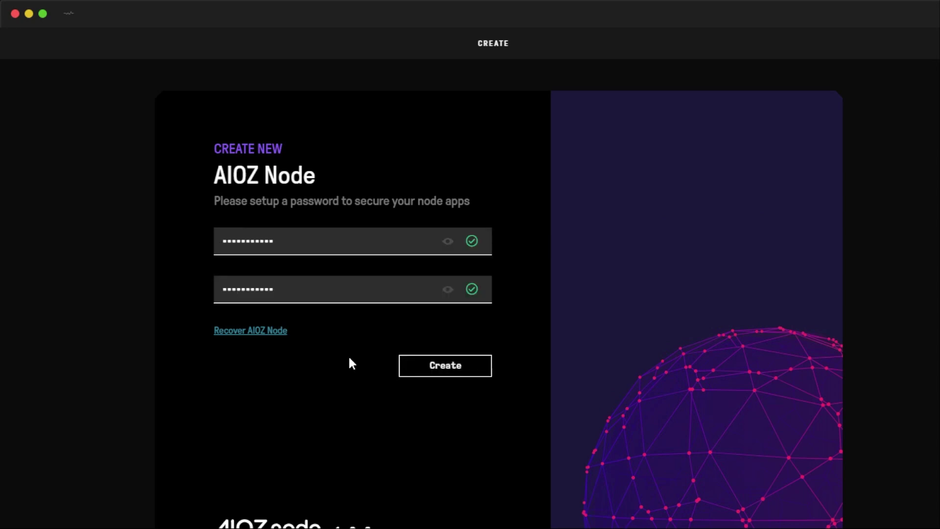
Create the node, save private-key.txt to Downloads, view the recovery phrase, and finish registration
left_click(430, 367)
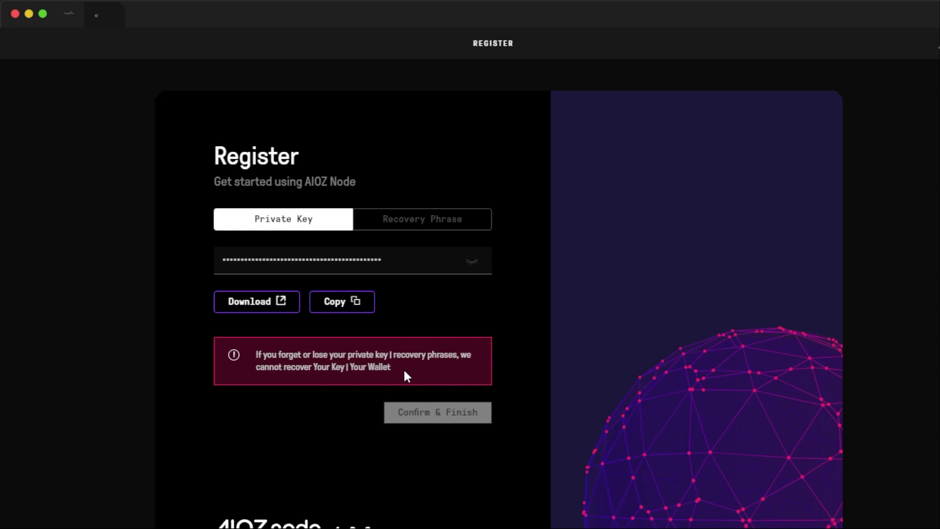
left_click(253, 303)
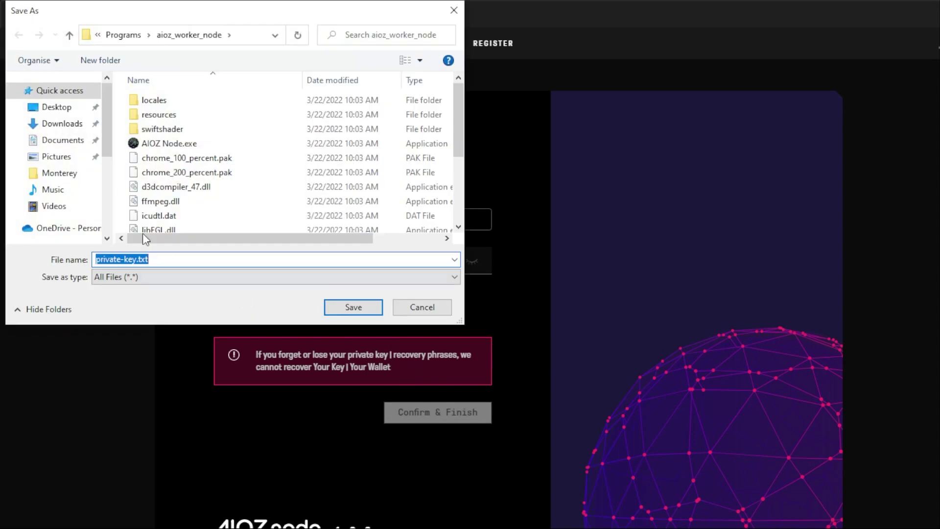
left_click(70, 126)
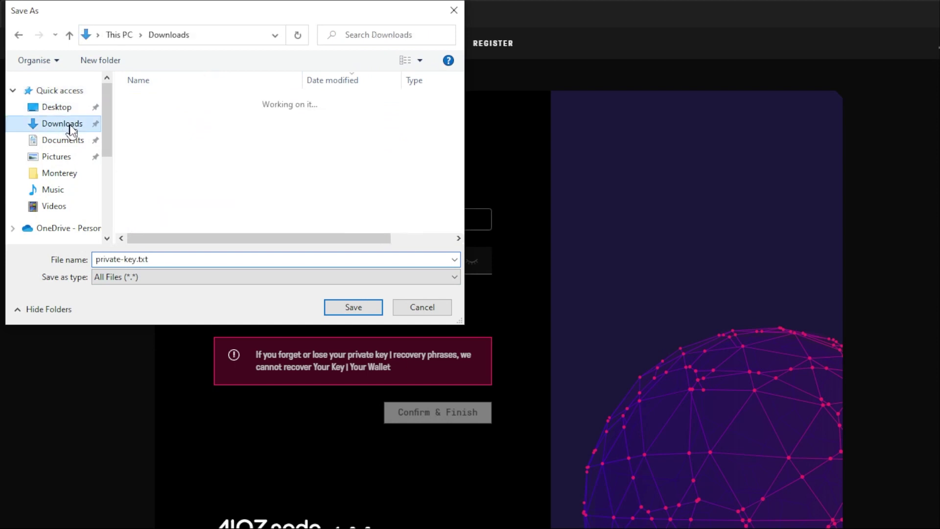
key("Return")
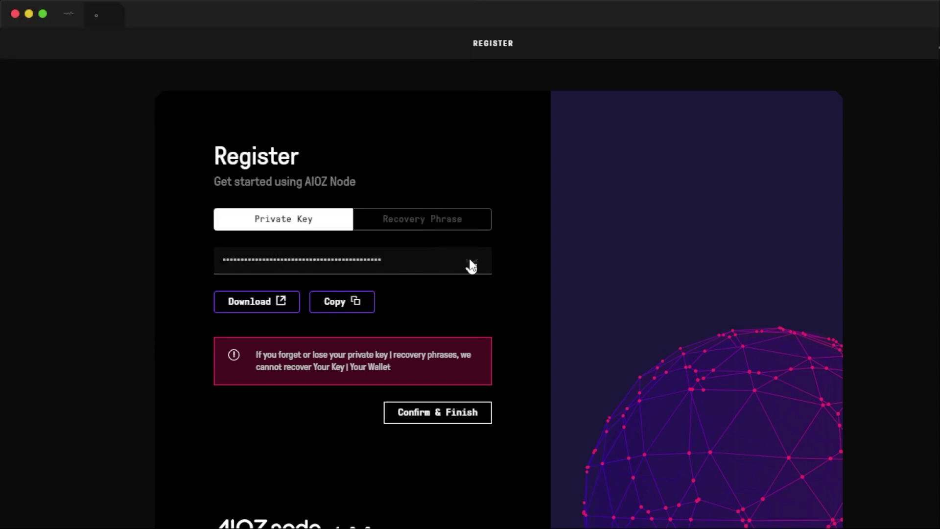
left_click(463, 220)
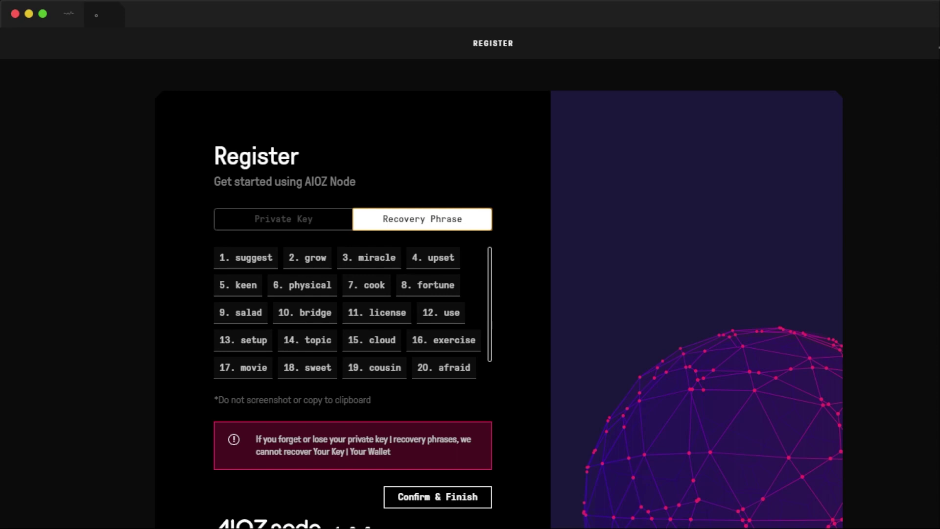
left_click(428, 498)
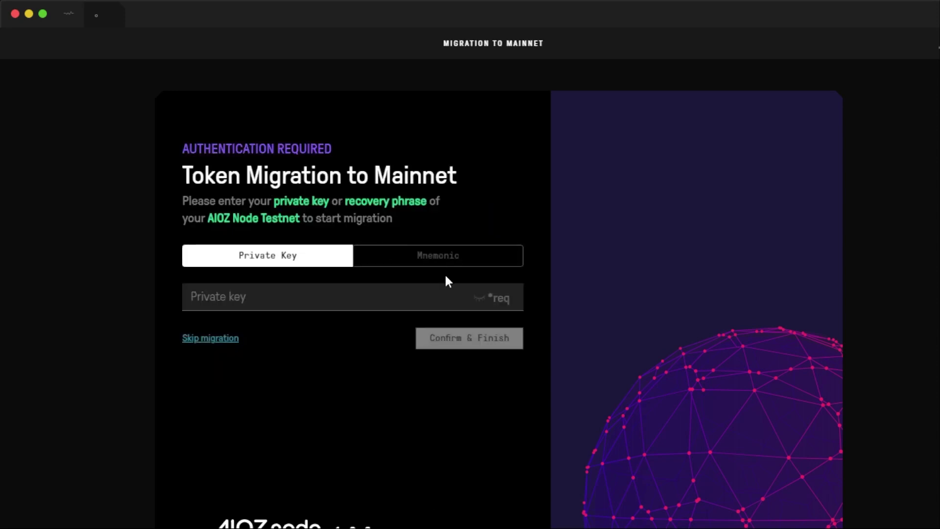
Paste the testnet private key into the migration field and migrate the tokens to mainnet
left_click(447, 296)
key("super+v")
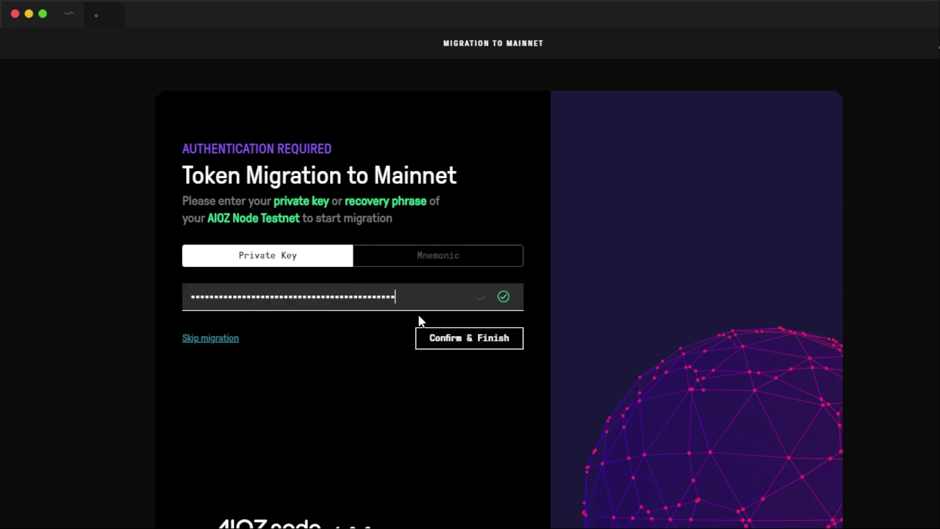
left_click(462, 343)
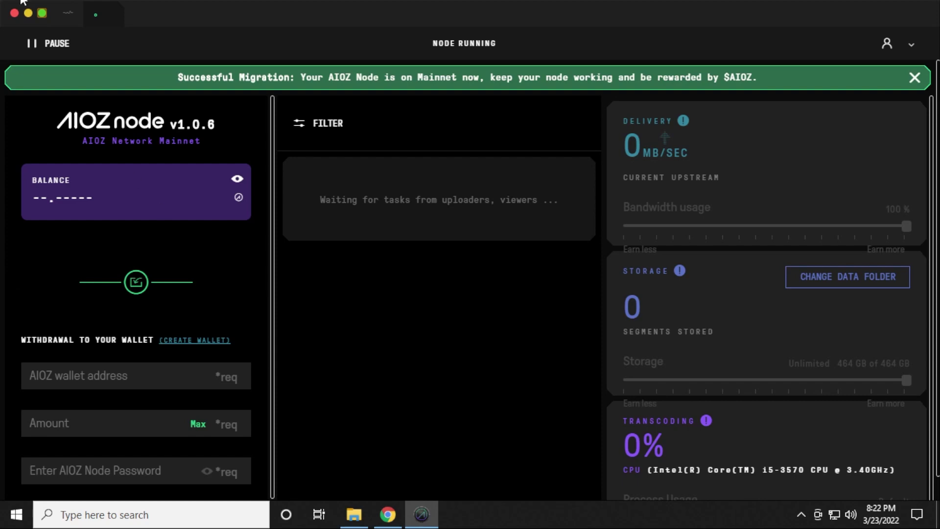
left_click(28, 13)
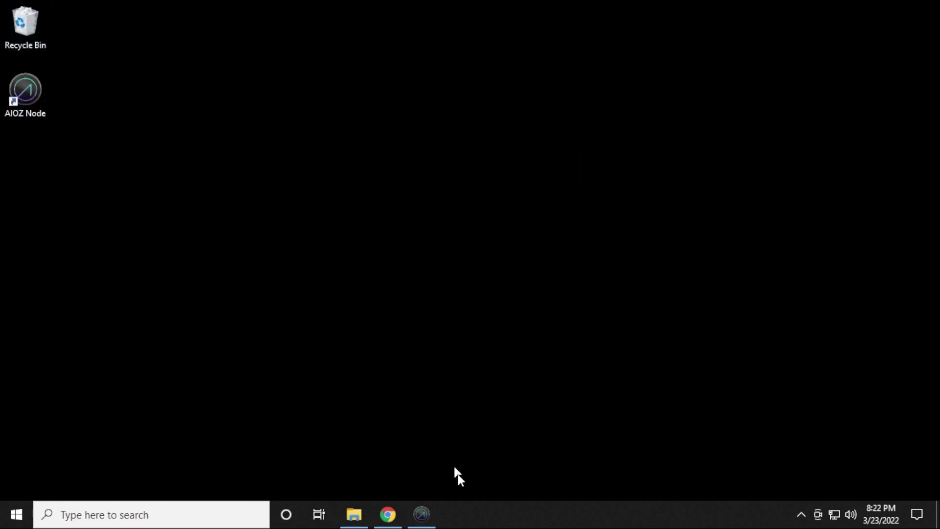
left_click(422, 516)
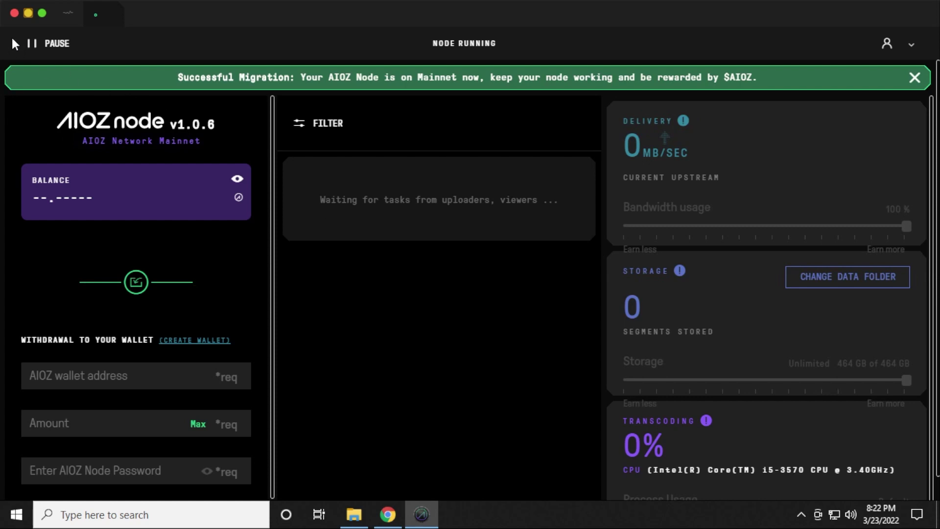
left_click(32, 47)
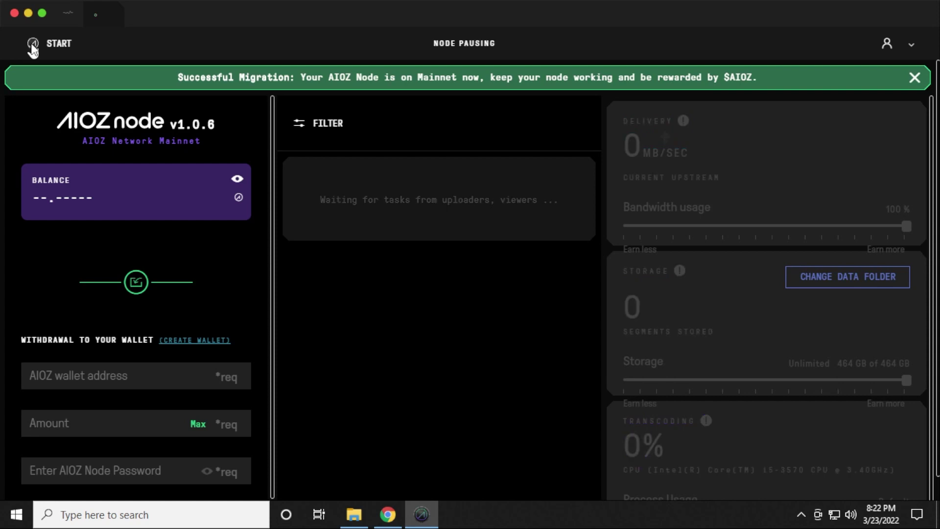
left_click(32, 47)
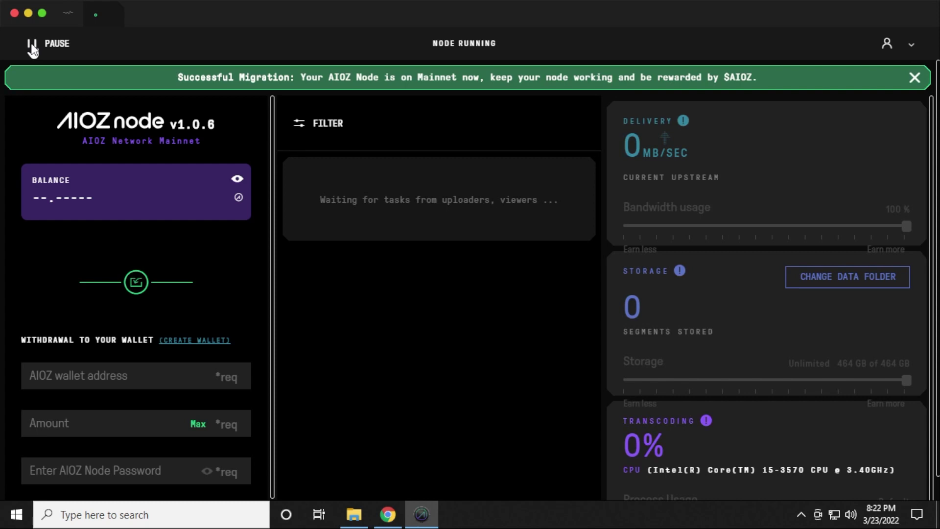
left_click(911, 49)
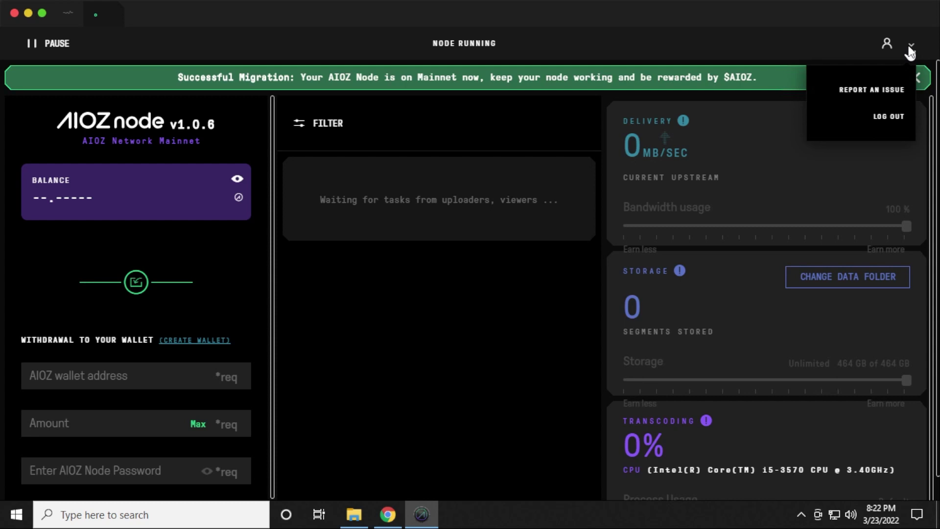
left_click(843, 43)
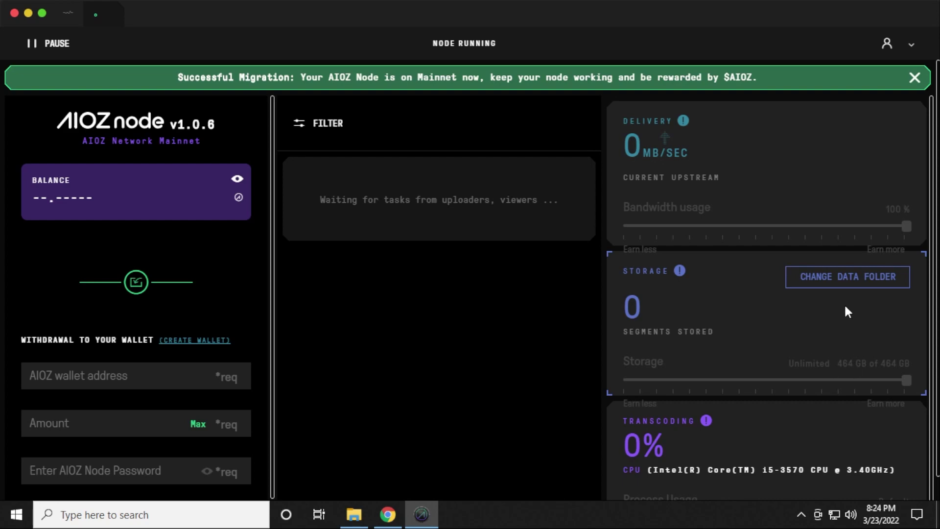
left_click(833, 278)
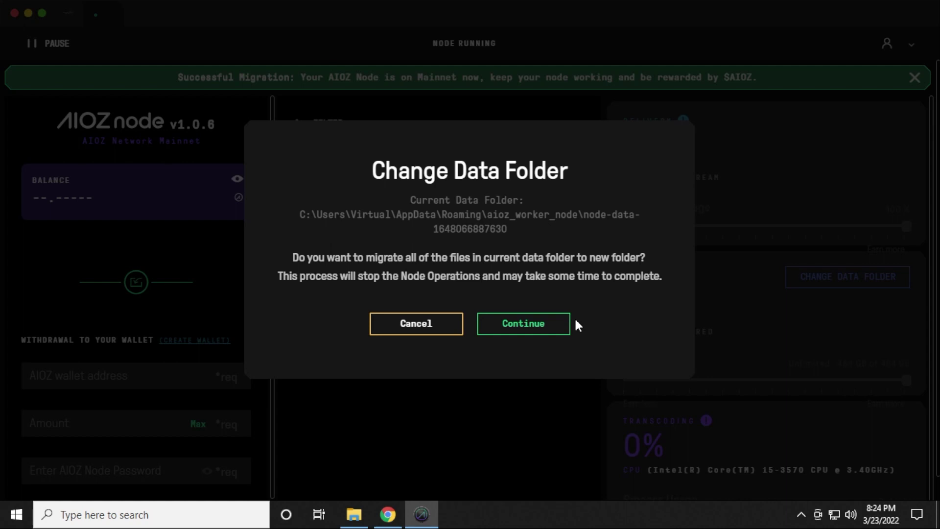
left_click(416, 324)
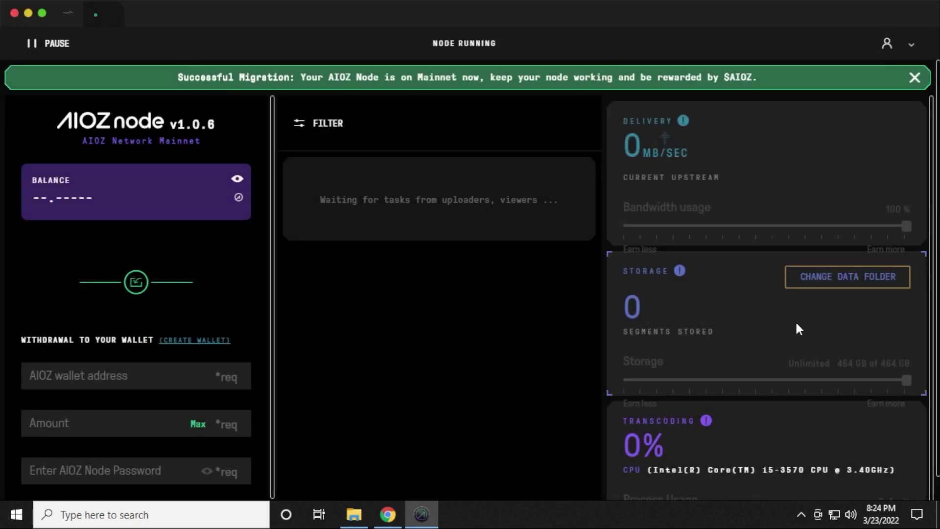
scroll(812, 322, "down", 1)
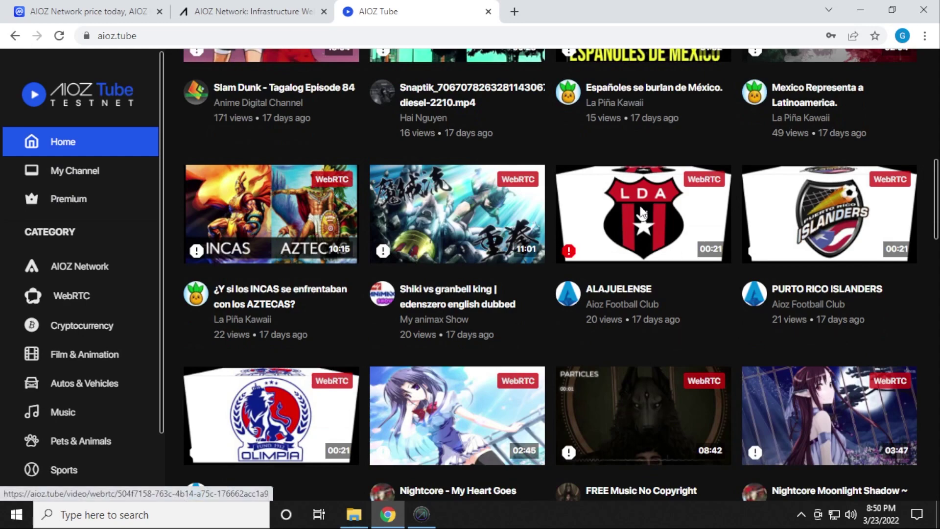
Scroll up the AIOZ Tube home page and pick Cryptocurrency in the left sidebar
scroll(642, 213, "up", 7)
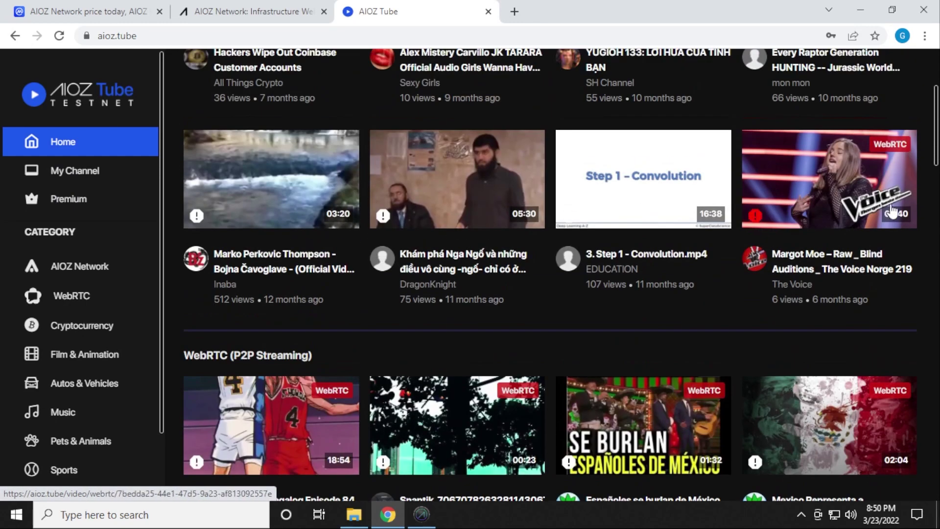
scroll(890, 161, "up", 4)
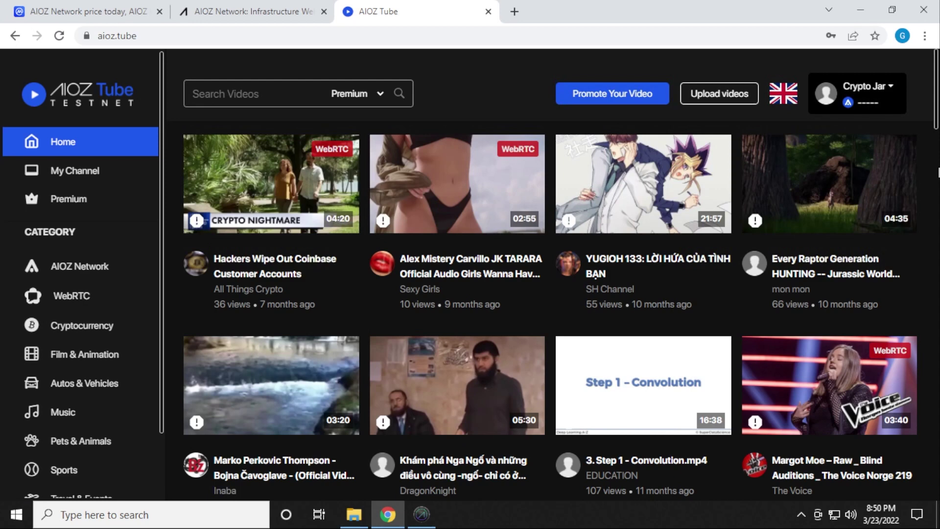
left_click(66, 334)
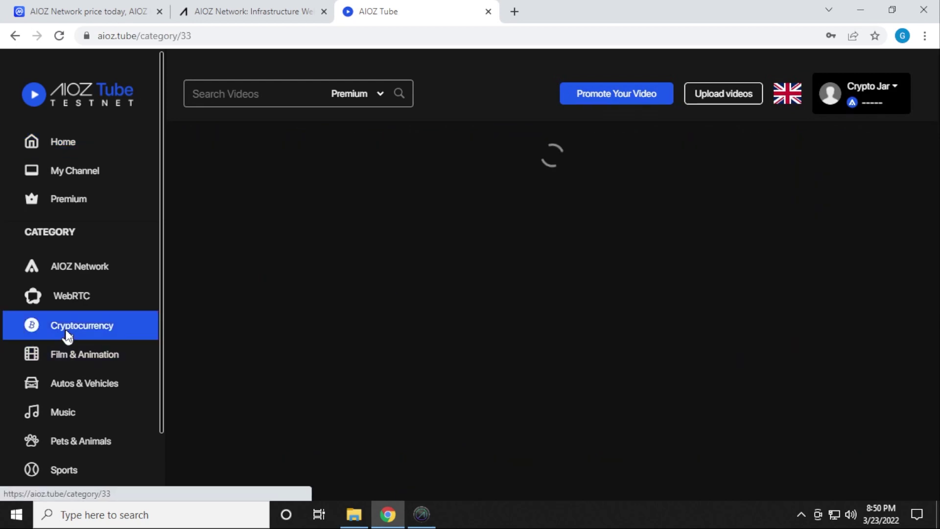